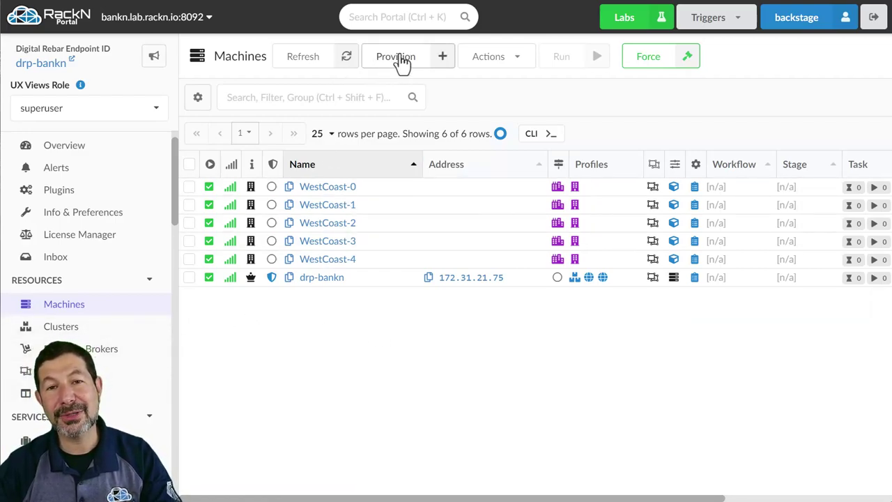
Open the WestCoast cluster and review its profiles, cluster params and operational controls
left_click(97, 330)
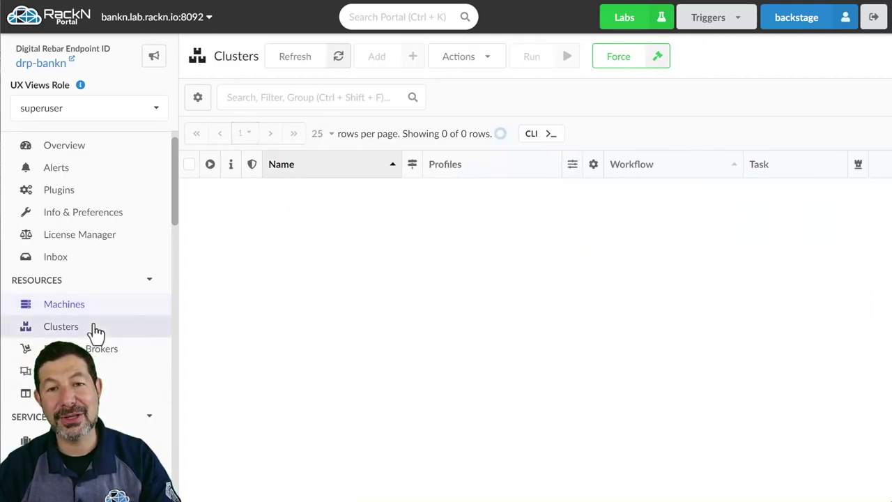
left_click(50, 307)
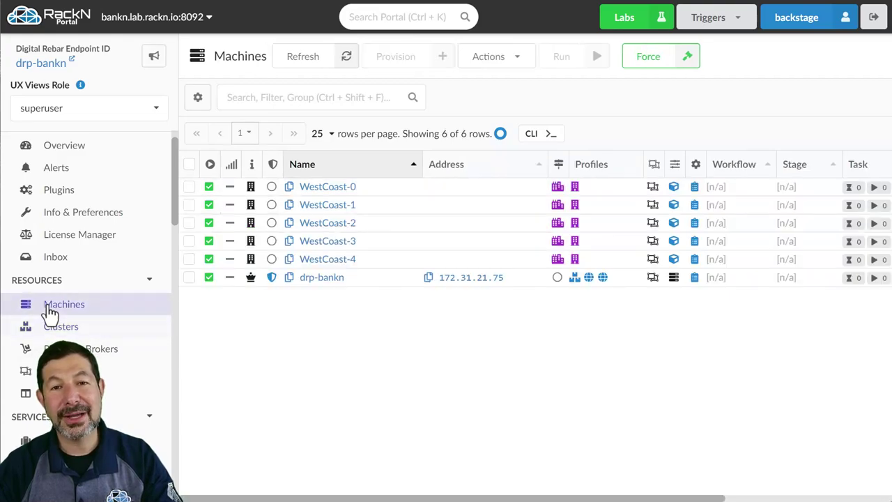
left_click(115, 328)
left_click(305, 195)
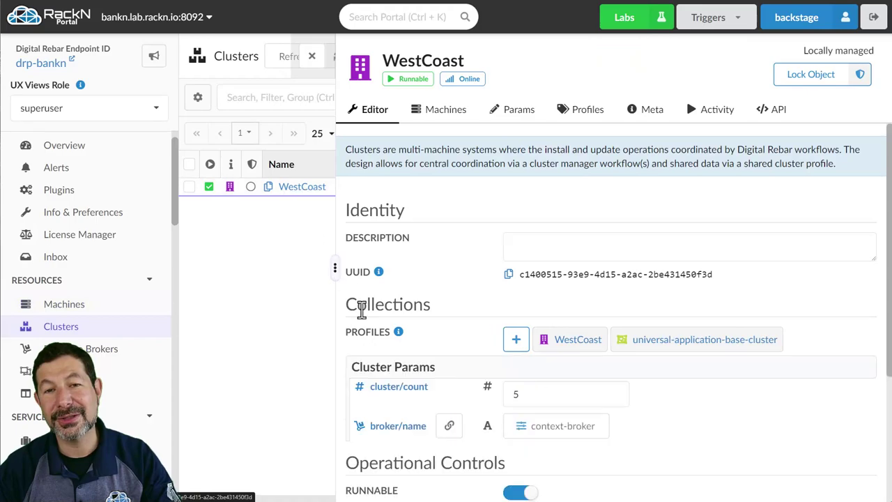
scroll(534, 318, "down", 3)
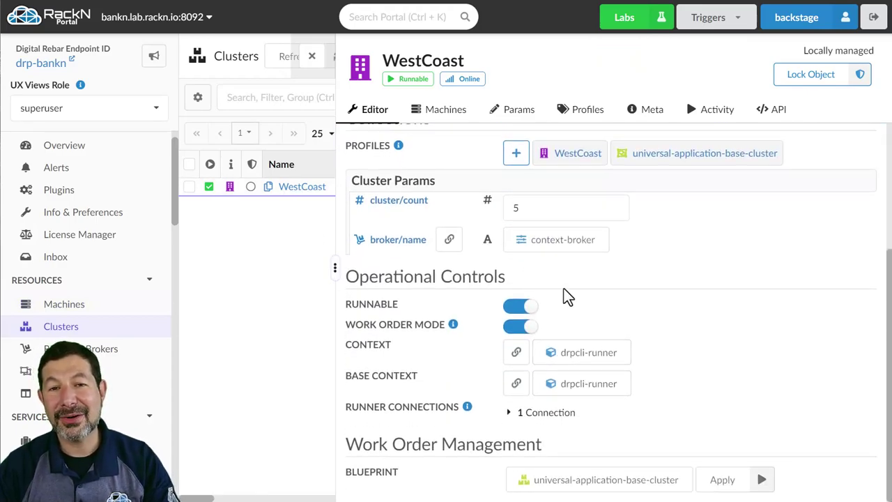
mouse_move(560, 160)
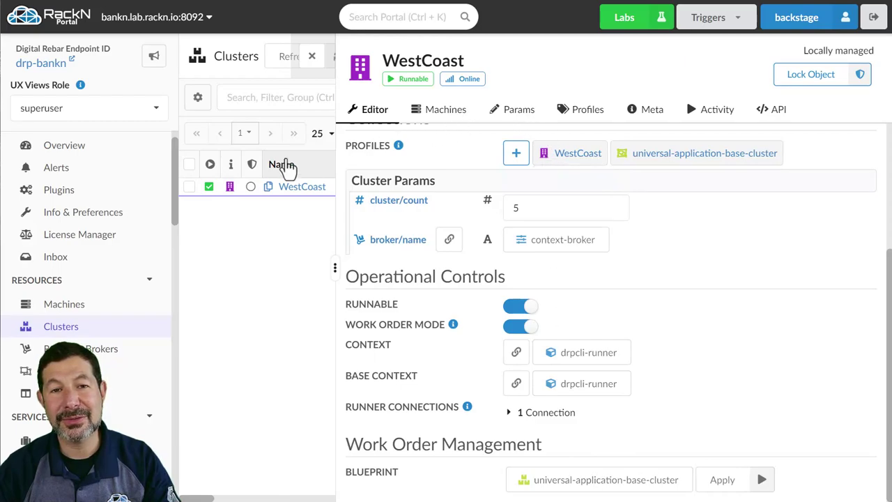
From the WestCoast cluster's machines, open WestCoast-0 and go to the Universal params of its universal-application-bankn-pipeline profile
left_click(441, 120)
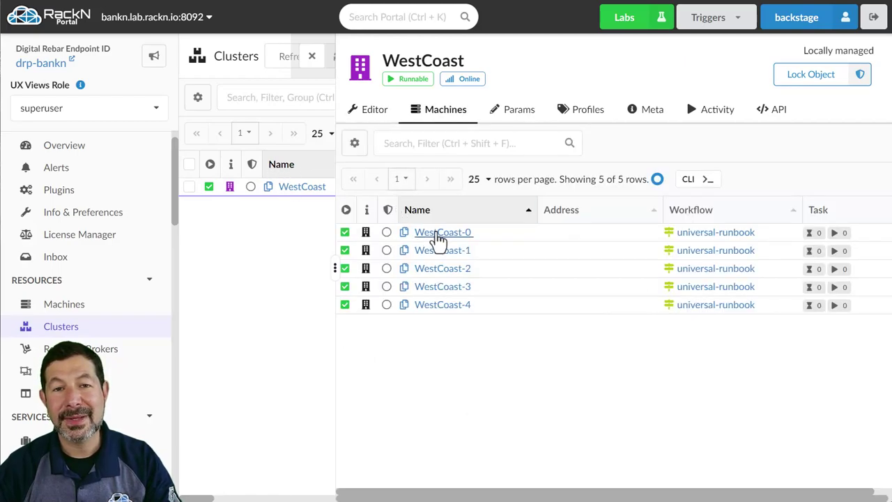
left_click(436, 234)
scroll(527, 349, "down", 2)
mouse_move(576, 357)
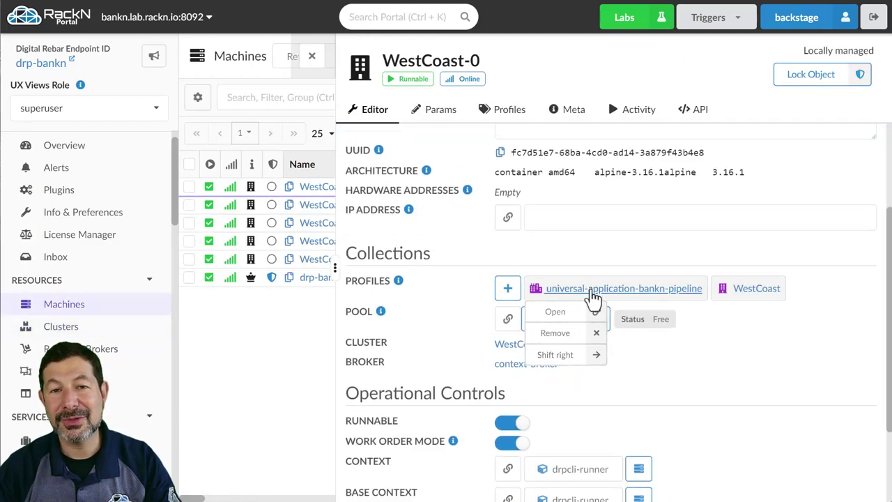
left_click(631, 296)
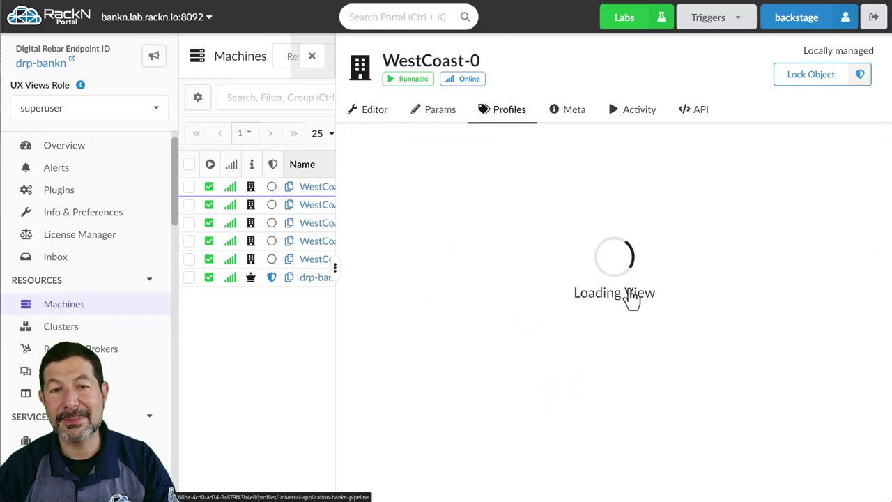
scroll(488, 310, "down", 3)
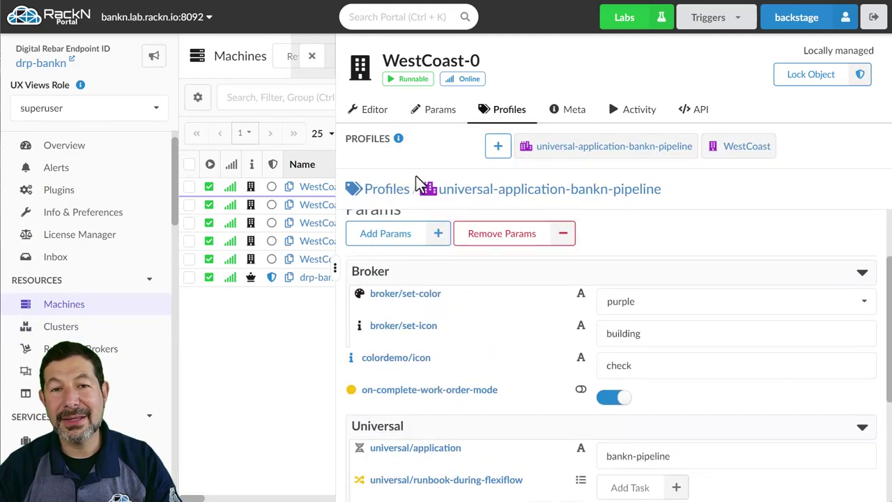
scroll(614, 318, "down", 4)
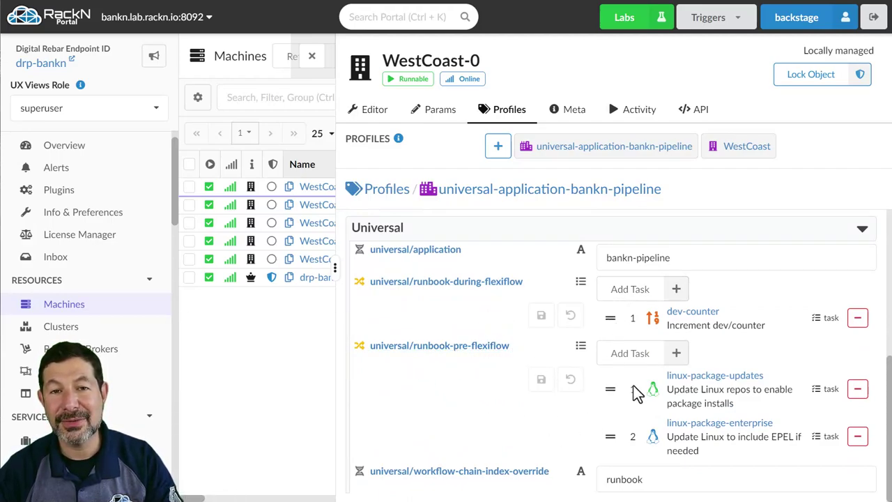
Add the bankn-firmware task to universal/runbook-pre-flexiflow in the universal-application-bankn-pipeline profile and save the change
left_click(630, 354)
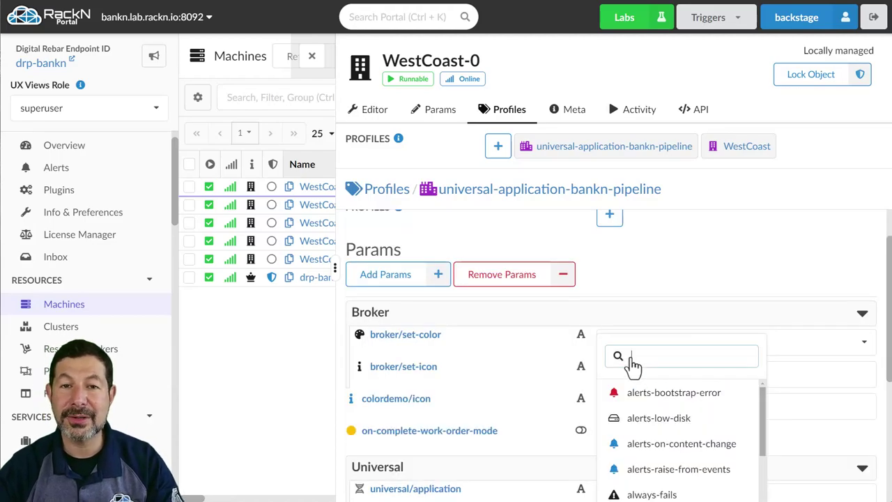
type("bank")
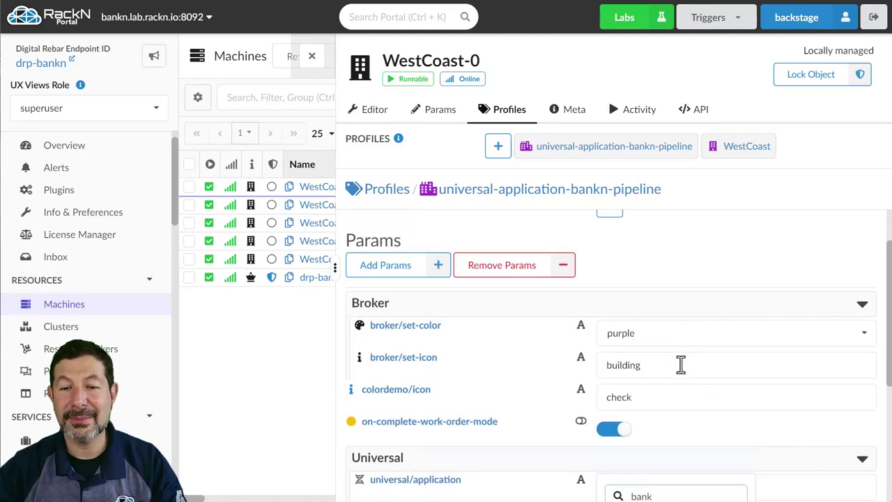
scroll(682, 363, "down", 3)
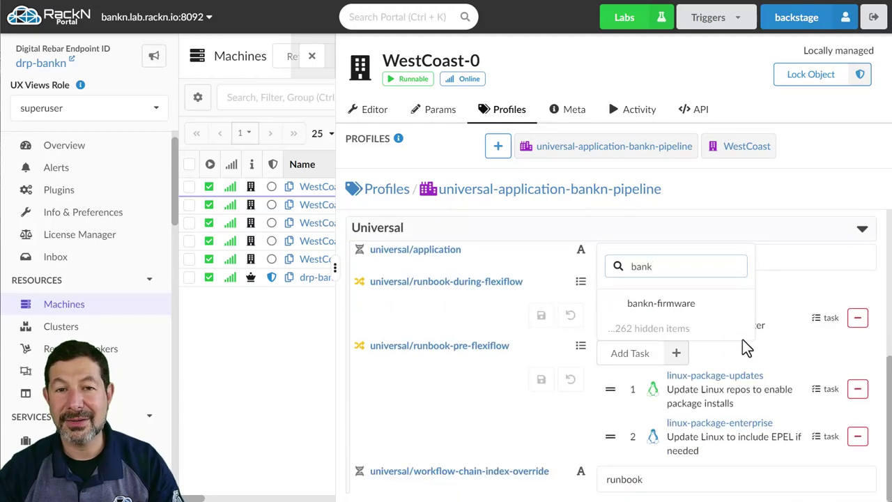
left_click(682, 319)
scroll(648, 404, "down", 1)
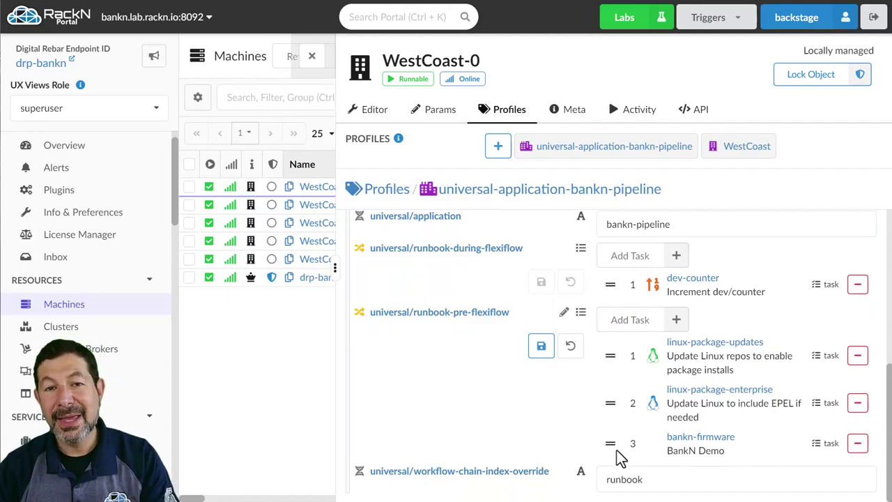
left_click(541, 348)
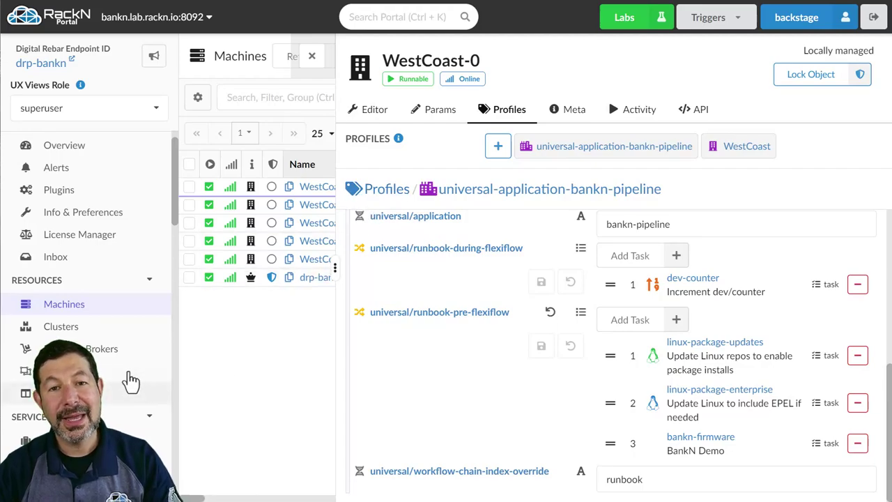
Set the WestCoast cluster's cluster/count param to 8
left_click(48, 327)
left_click(302, 188)
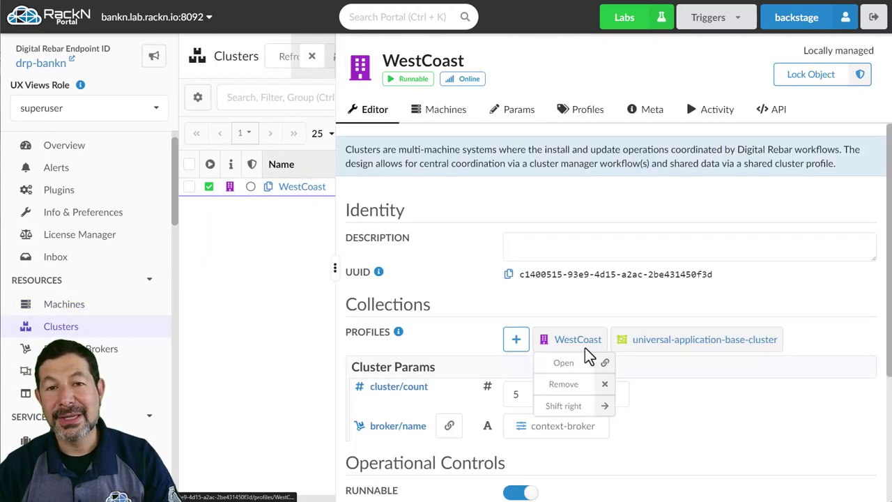
scroll(627, 348, "down", 3)
left_click(615, 205)
type("8")
left_click(711, 254)
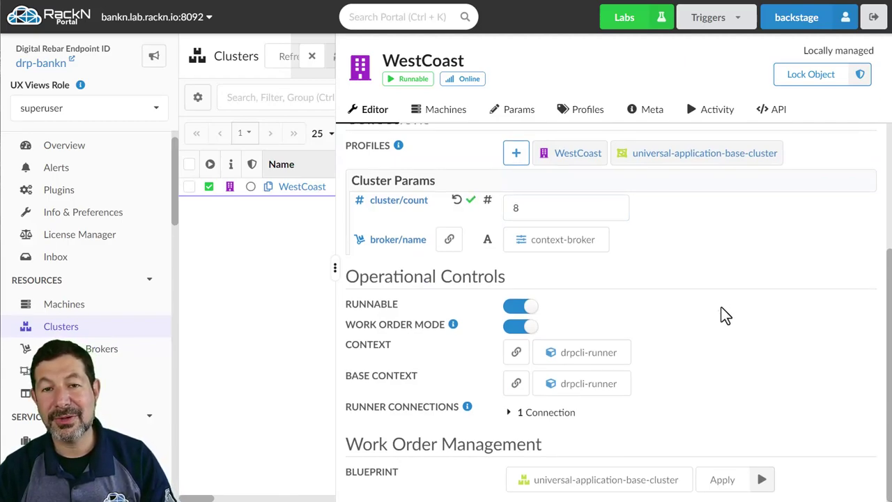
Apply the universal-application-base-cluster blueprint to WestCoast, check the cluster's machines, and close its details
left_click(723, 480)
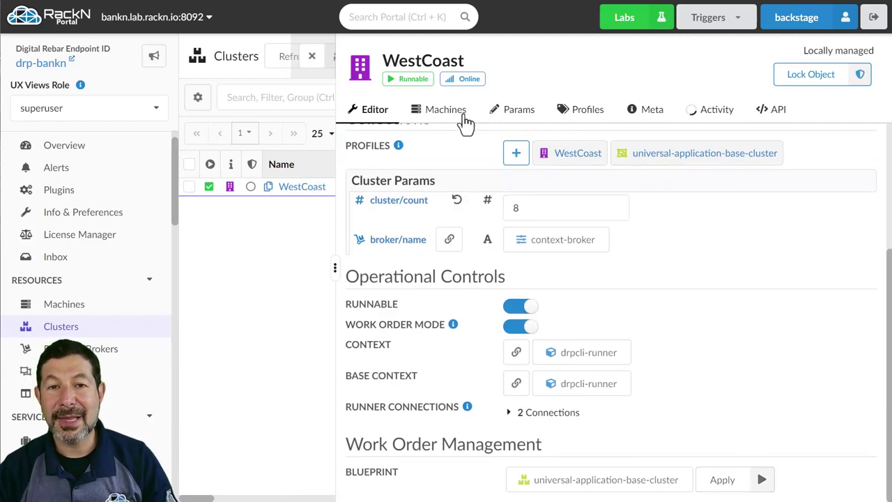
left_click(434, 113)
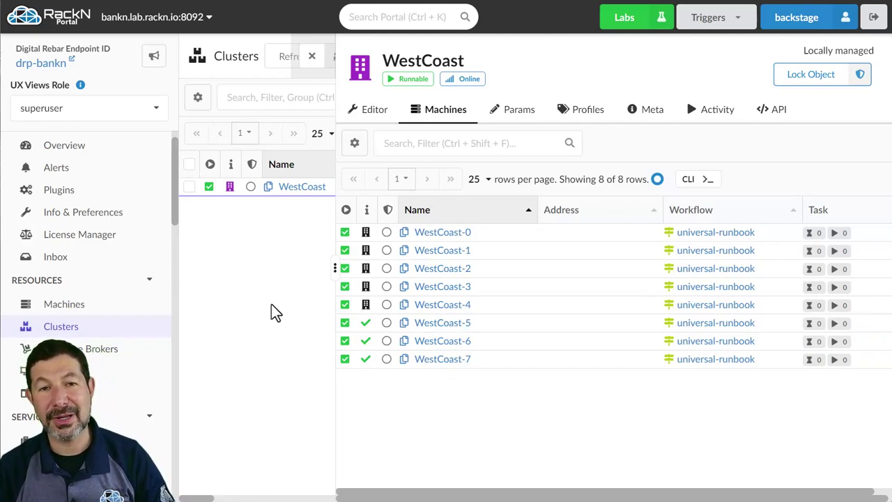
left_click(312, 56)
Start adding a new cluster and name it EastCoast
left_click(459, 57)
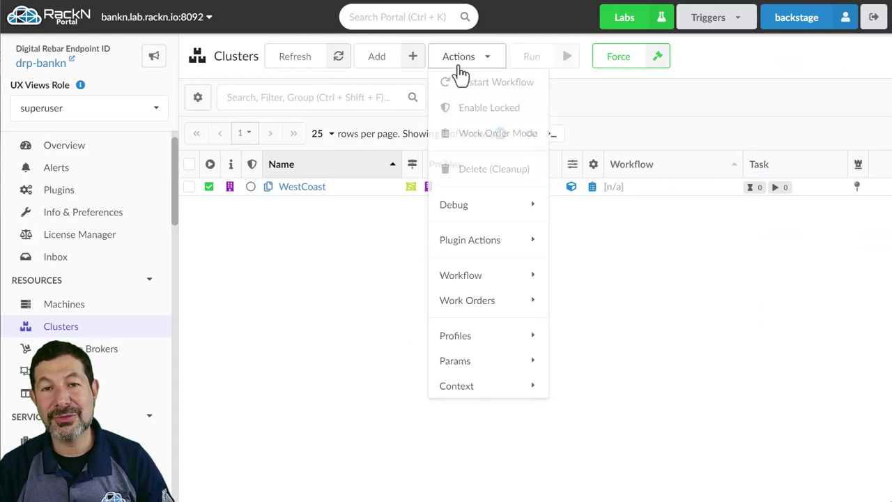
left_click(268, 361)
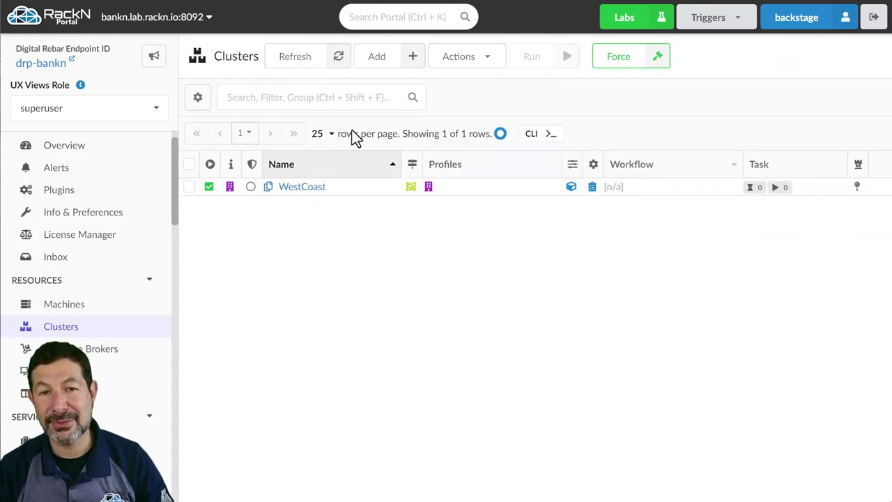
left_click(379, 56)
left_click(534, 129)
type("EastCoast")
key("BackSpace")
key("BackSpace")
key("BackSpace")
key("BackSpace")
type("oast")
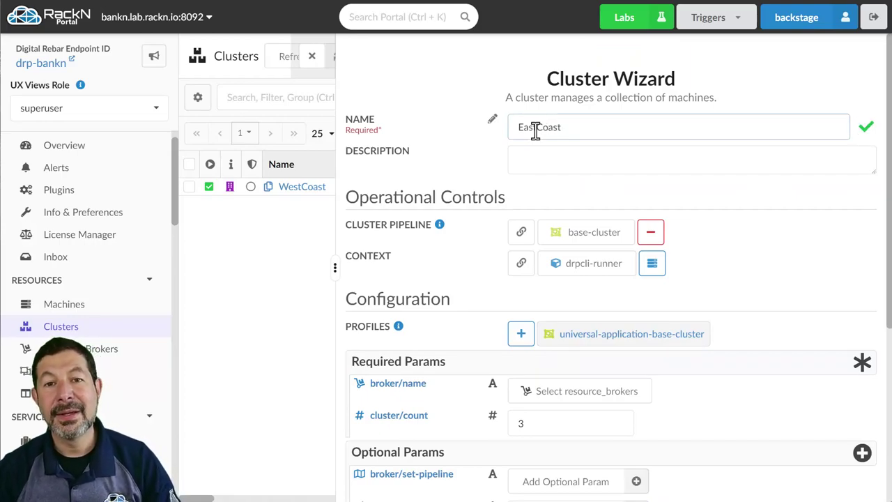
left_click(544, 154)
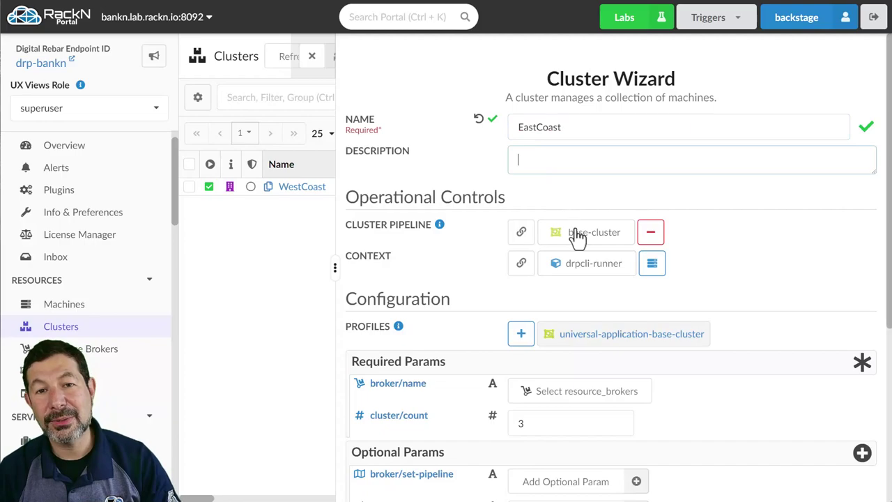
Choose context-broker as the EastCoast cluster's broker/name and set its cluster/count to 5
scroll(581, 272, "down", 2)
left_click(551, 301)
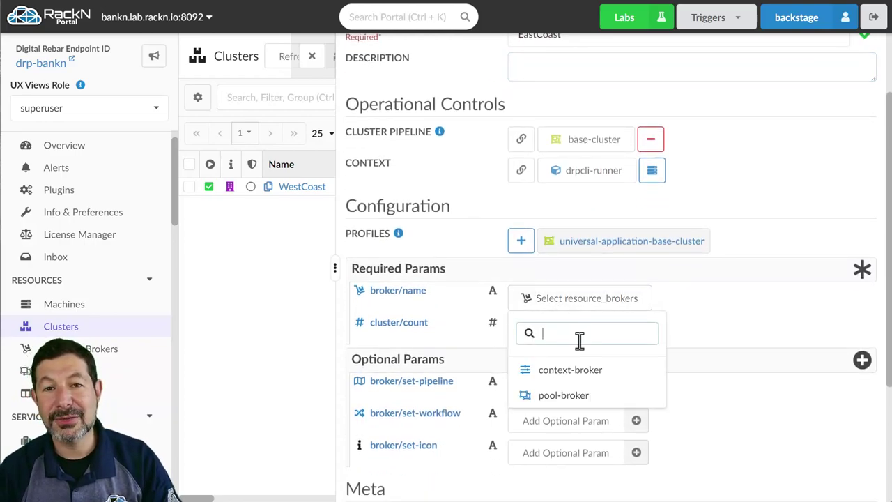
left_click(577, 376)
left_click(538, 333)
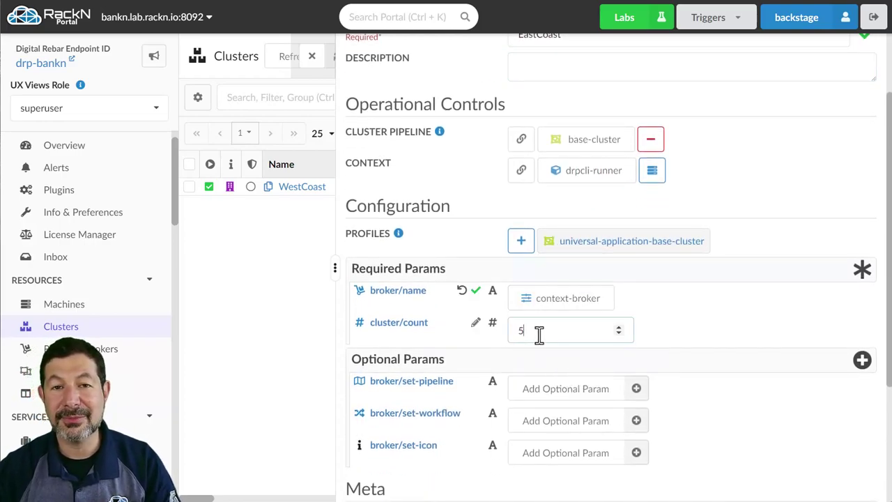
Add the optional broker/set-pipeline param to the new cluster and set it to universal-application-bankn-pipeline
left_click(553, 392)
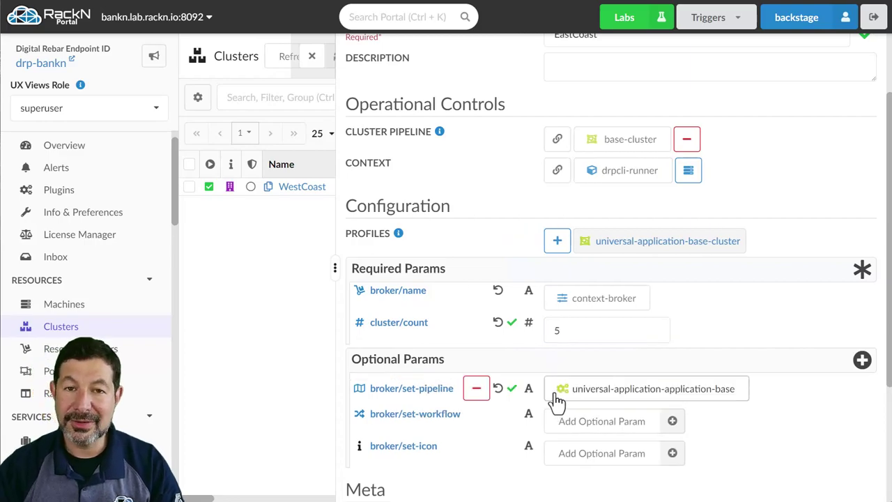
left_click(648, 391)
type("bankn")
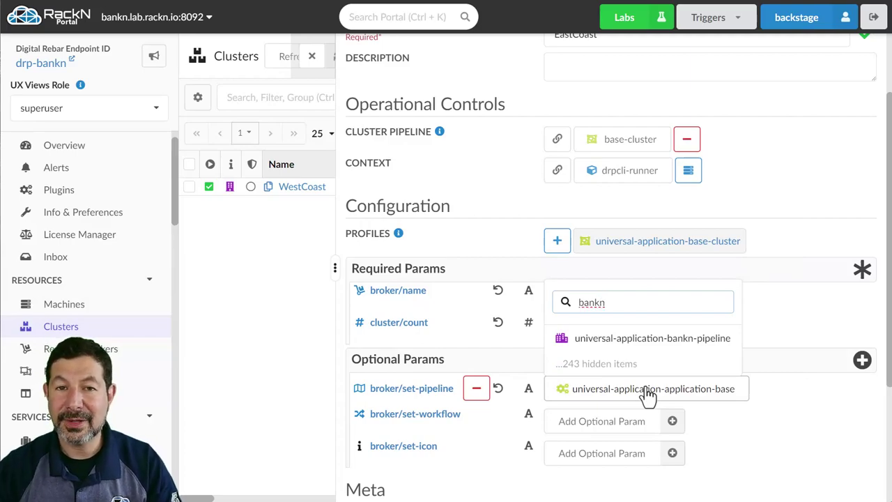
left_click(642, 341)
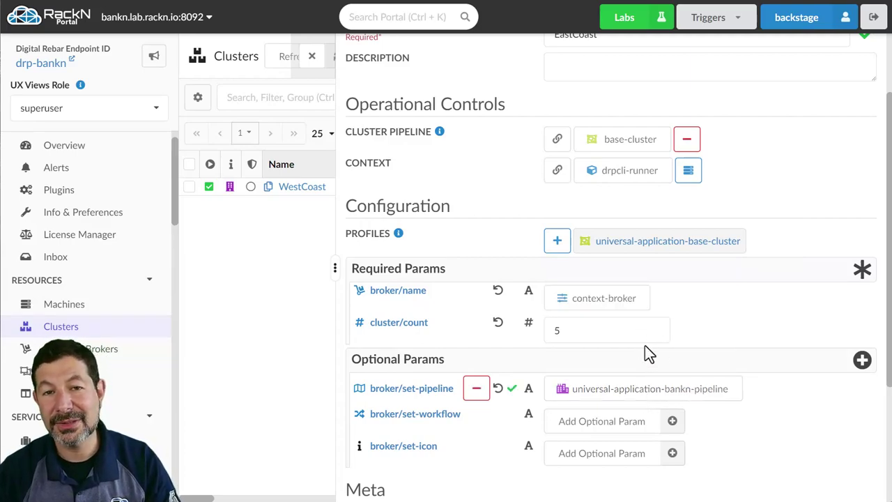
scroll(697, 356, "down", 3)
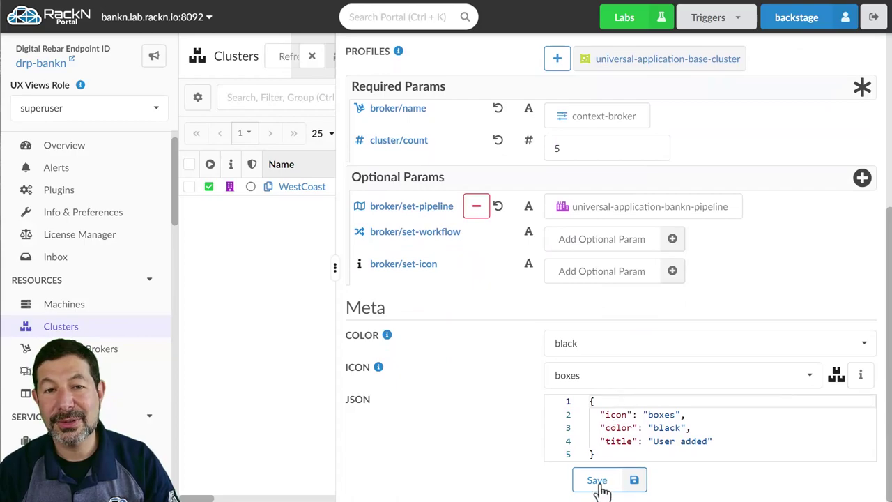
Save the EastCoast cluster, check its machines, and close its details
left_click(601, 485)
left_click(457, 115)
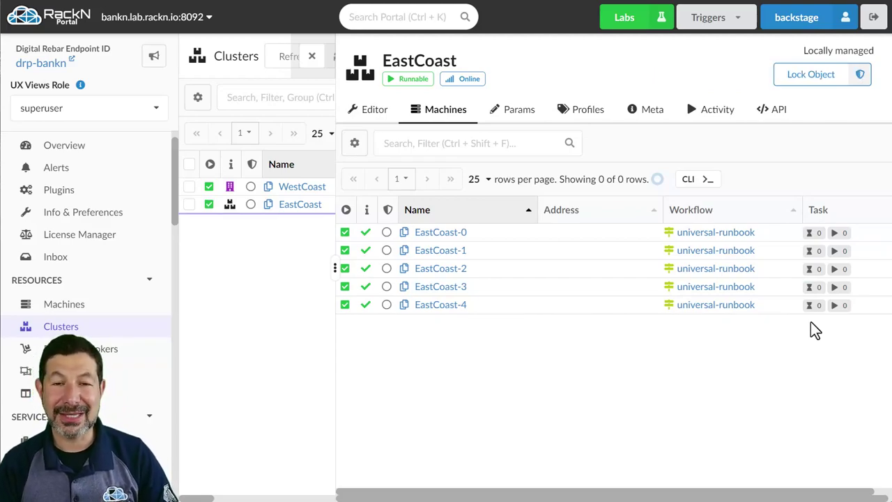
left_click(311, 56)
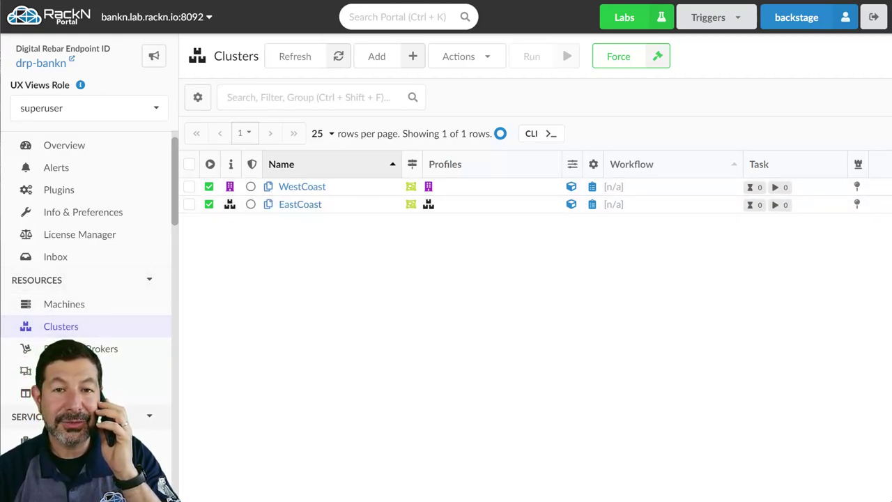
Search the blueprints for bankn and open the bankn-firmware-fix blueprint
scroll(72, 298, "down", 3)
left_click(62, 414)
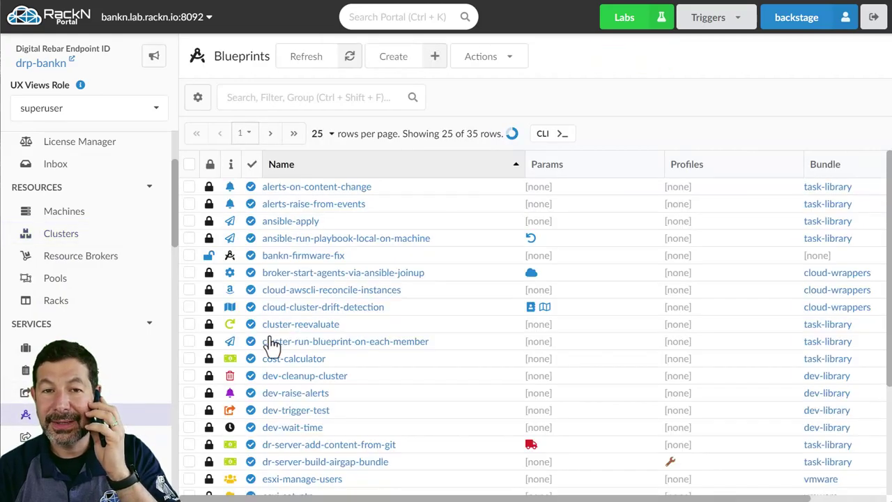
scroll(371, 369, "down", 2)
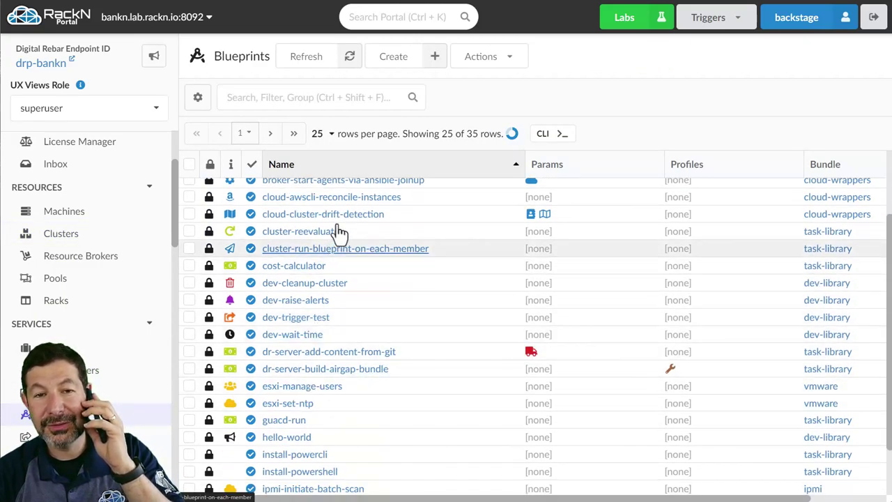
scroll(341, 235, "up", 2)
left_click(296, 102)
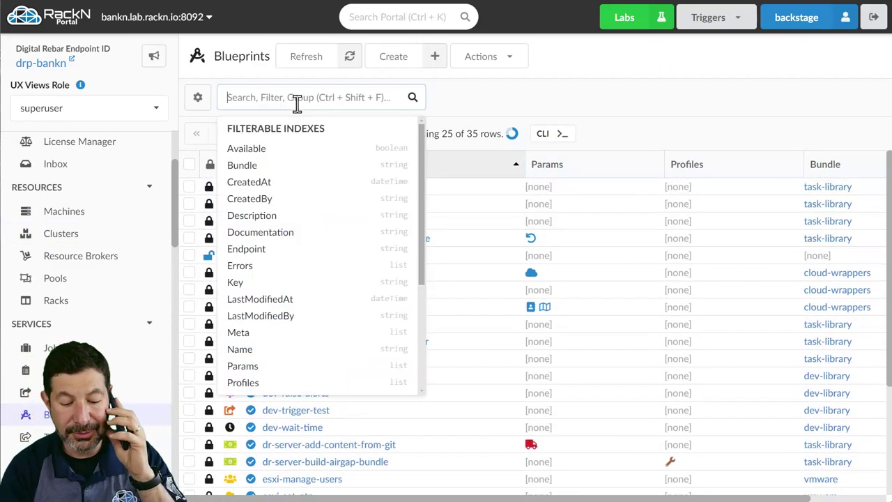
type("bankn")
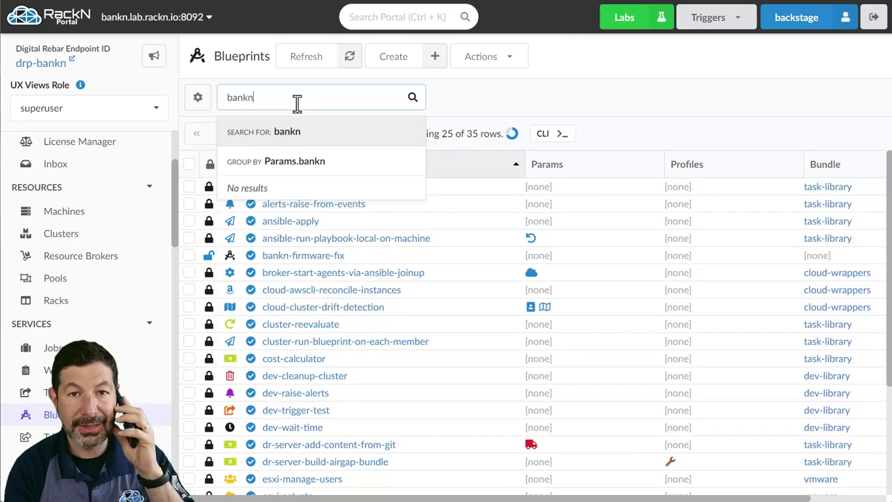
key("Return")
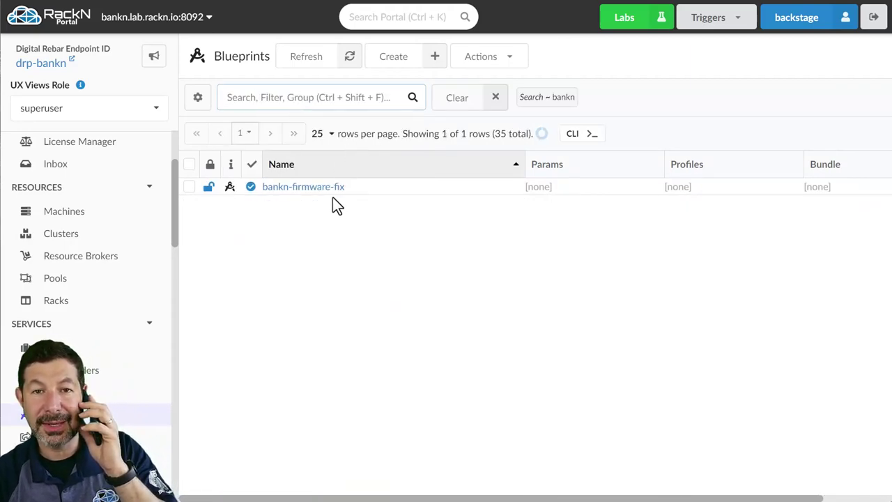
left_click(296, 188)
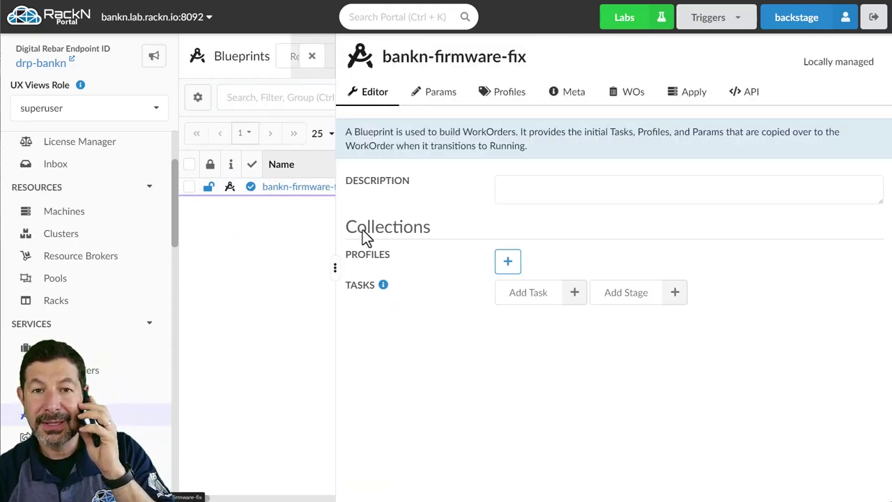
Add the bankn-firmware task to the bankn-firmware-fix blueprint and go to the machines list
left_click(534, 300)
scroll(535, 195, "down", 2)
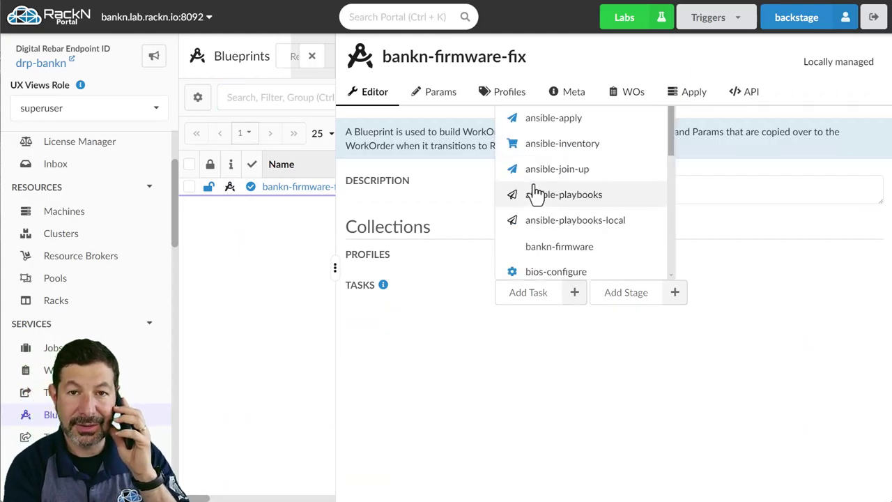
type("bank")
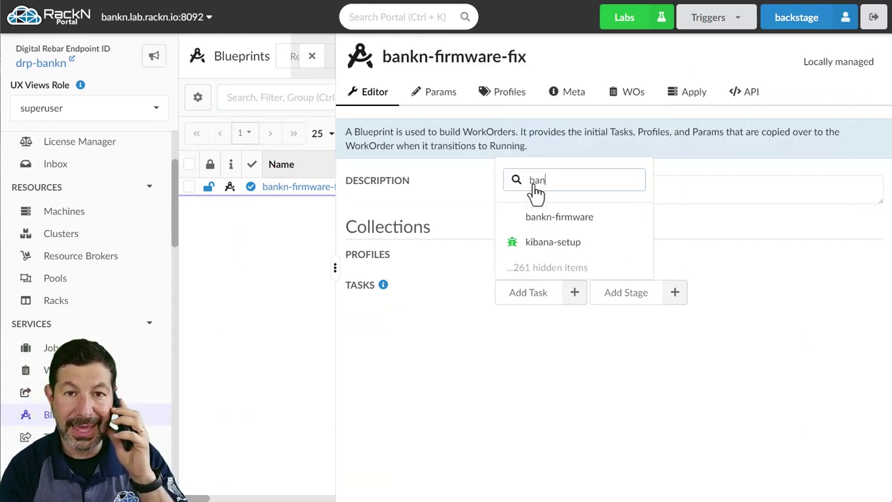
left_click(574, 244)
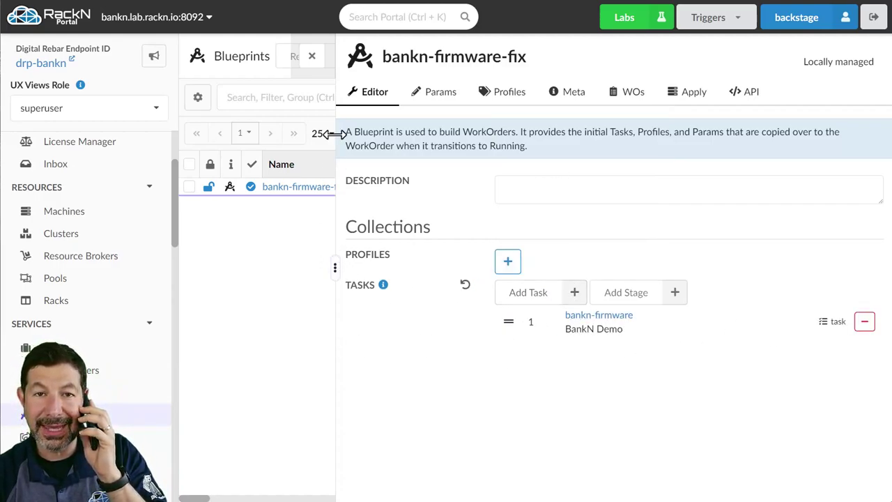
left_click(311, 55)
left_click(77, 217)
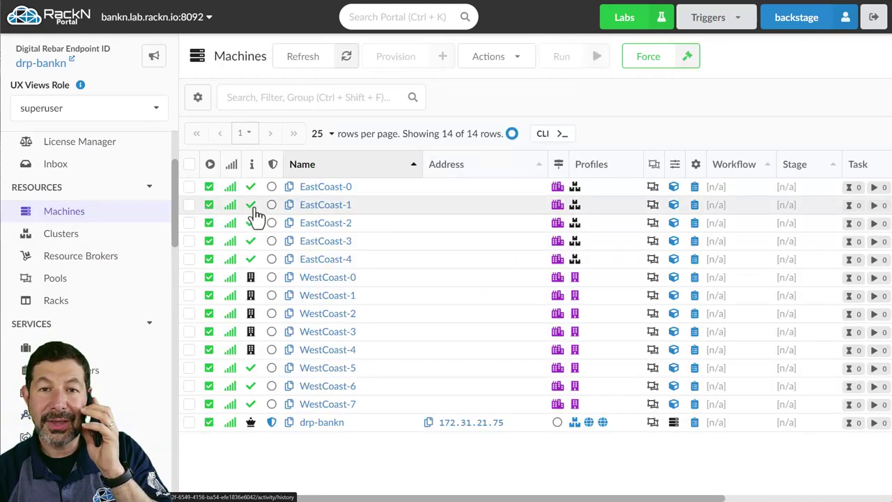
left_click_drag(423, 197, 409, 285)
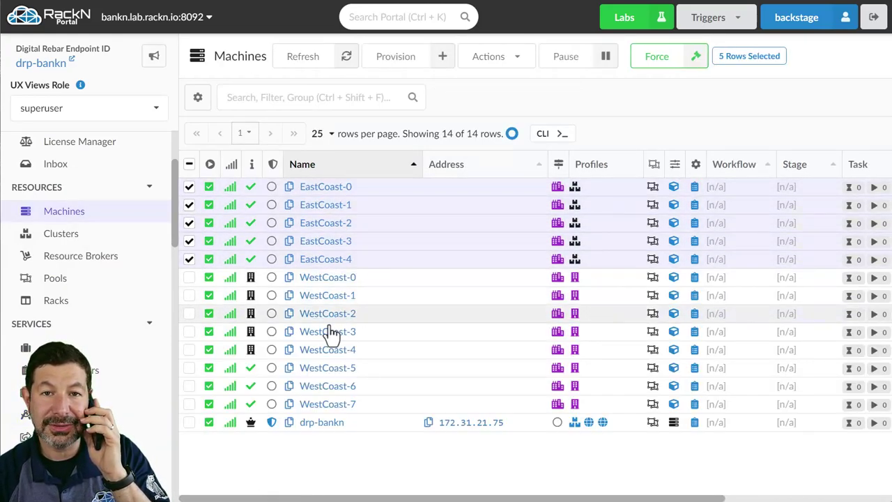
left_click(189, 259)
left_click(189, 240)
left_click(189, 222)
left_click(188, 204)
left_click(188, 187)
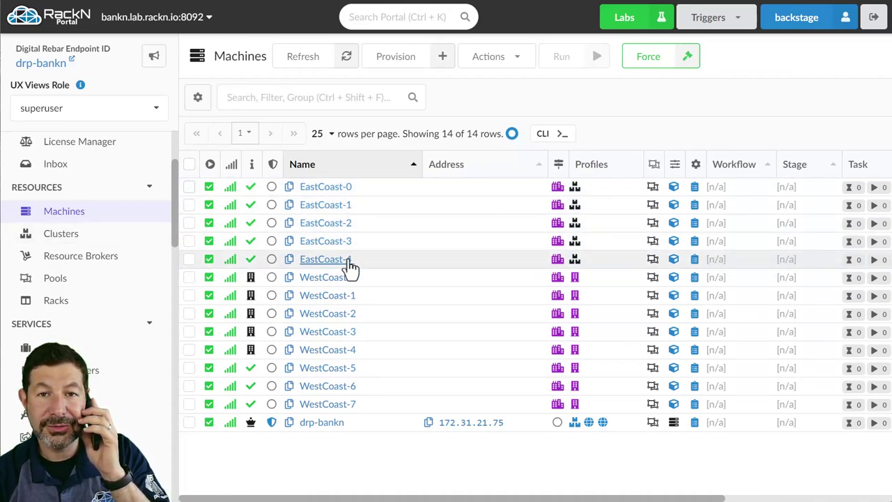
Select machines WestCoast-0 through WestCoast-4 and run the bankn-firmware-fix blueprint on them as a work order
left_click_drag(387, 279, 412, 352)
left_click(488, 57)
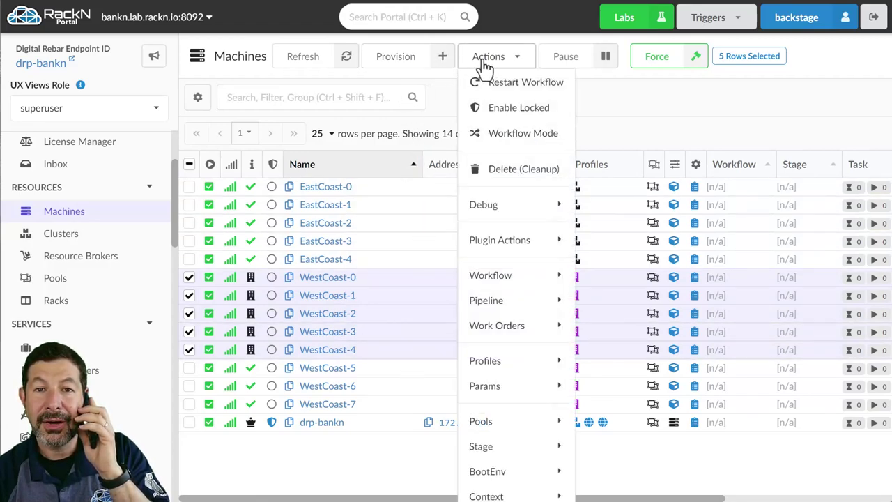
mouse_move(501, 333)
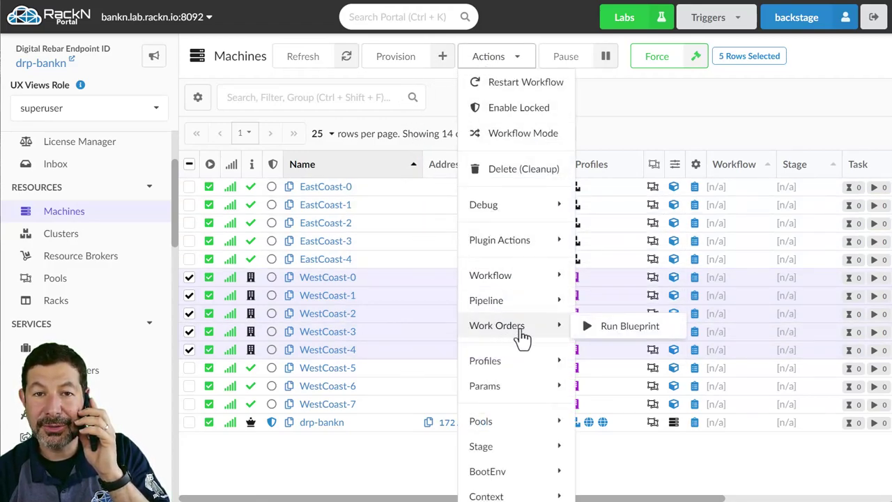
left_click(606, 331)
left_click(245, 167)
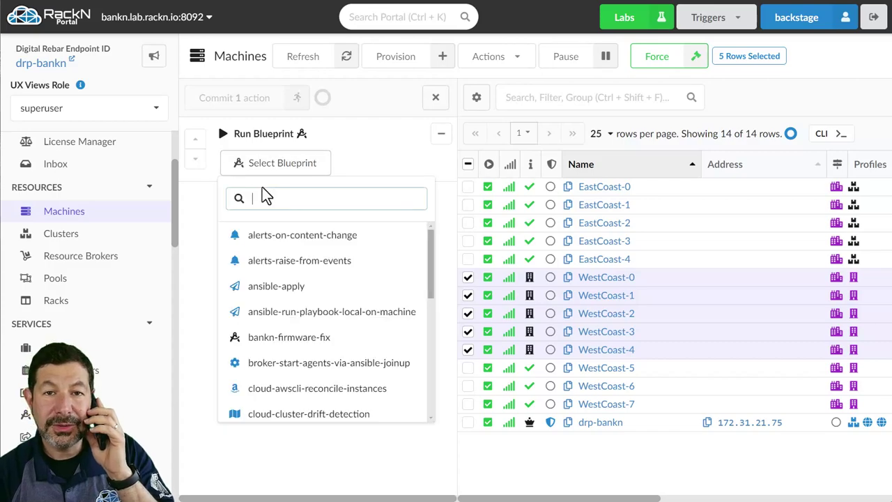
type("bank")
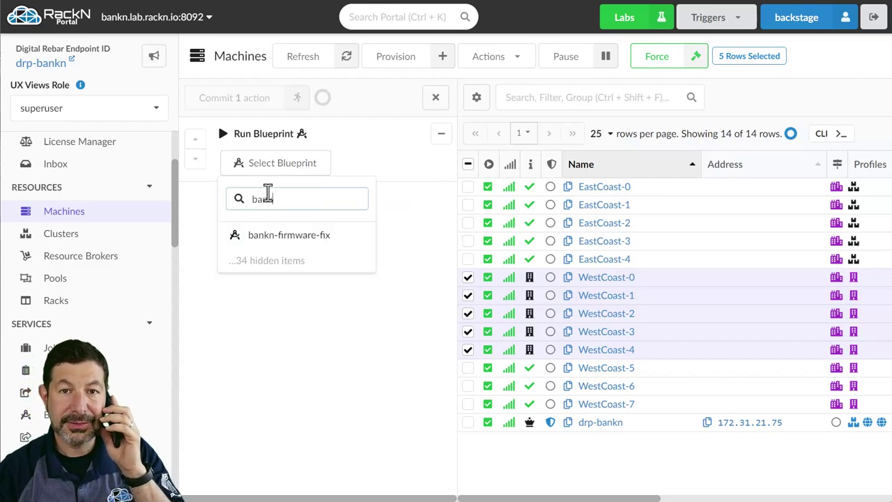
left_click(321, 236)
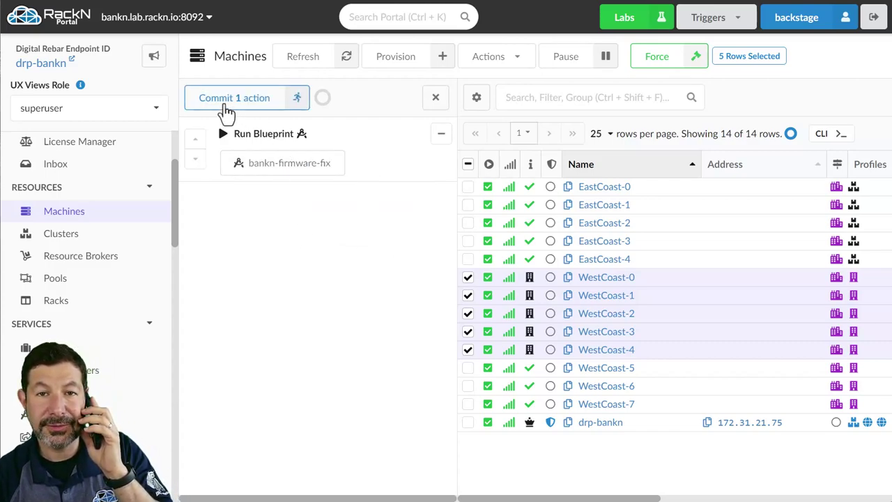
left_click(219, 100)
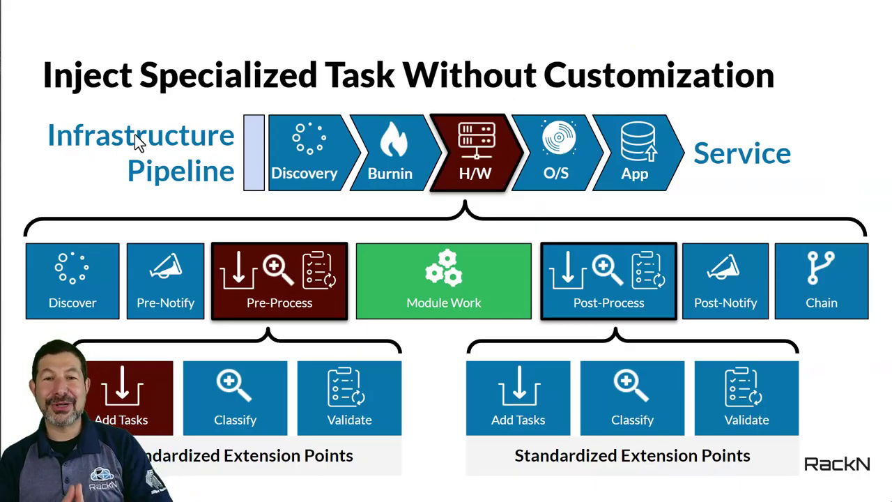
key("Right")
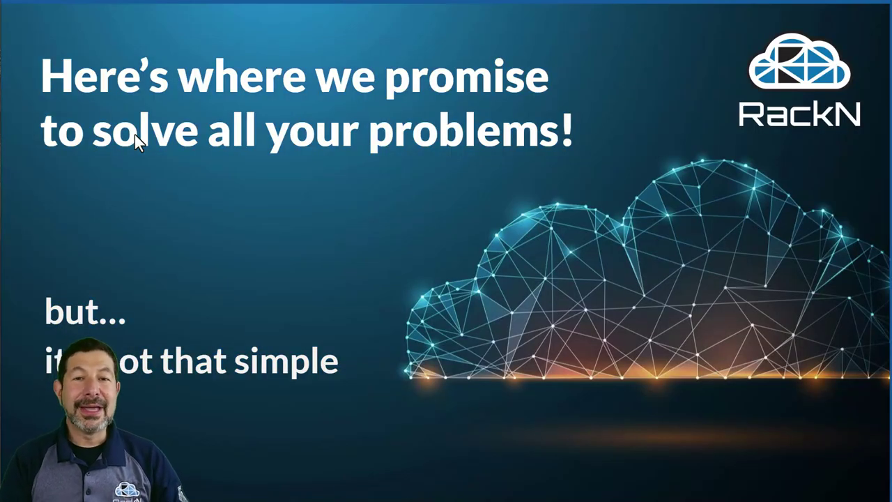